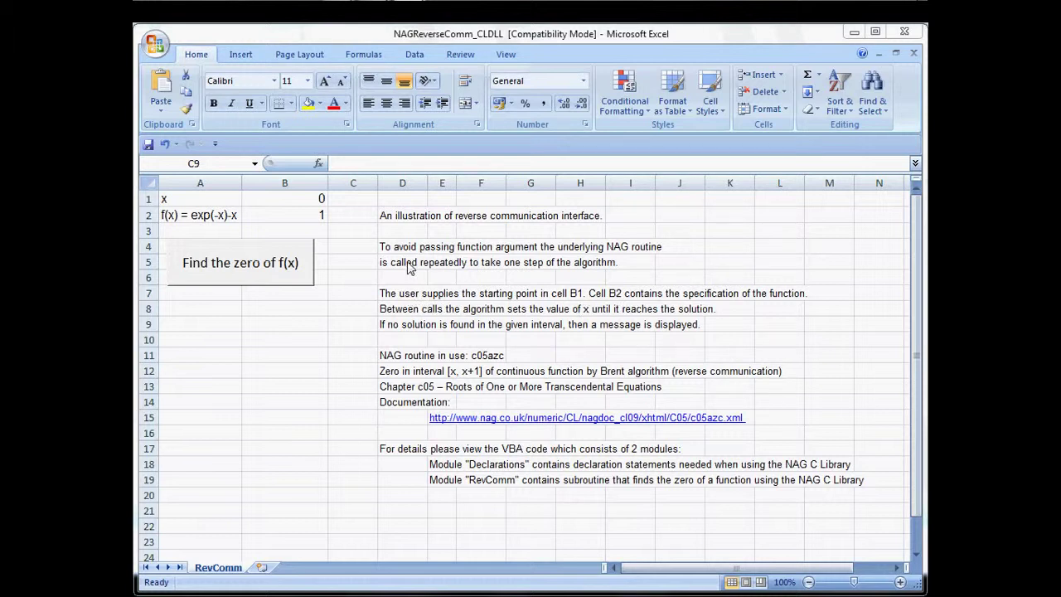
# Inspect B1 and B2, then run 'Find the zero of f(x)' so B1 becomes 0.567143893 and f(x) ≈ -9.45E-07.
pyautogui.click(296, 199)
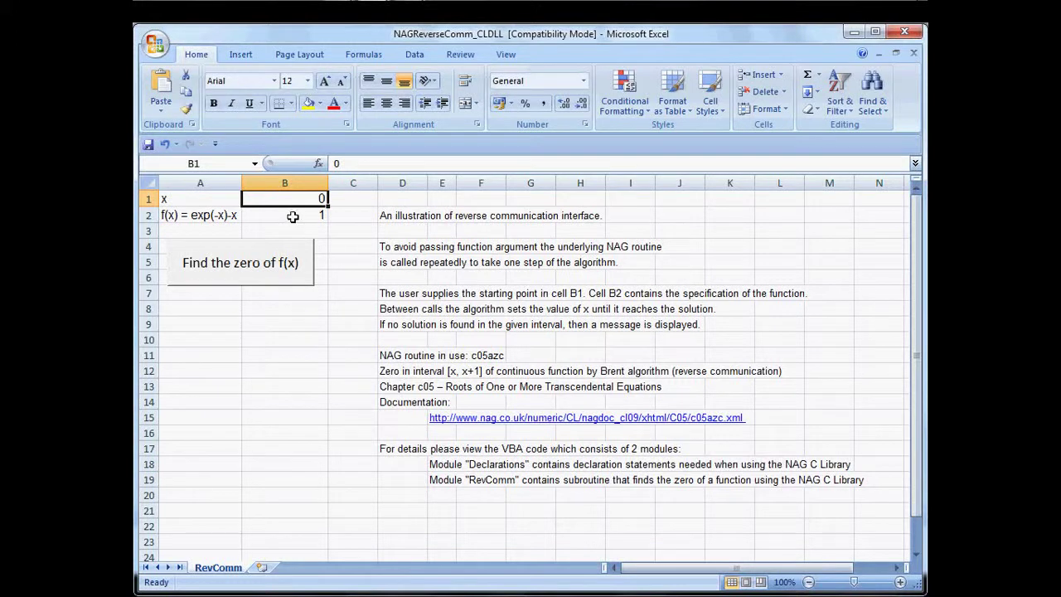
pyautogui.click(291, 216)
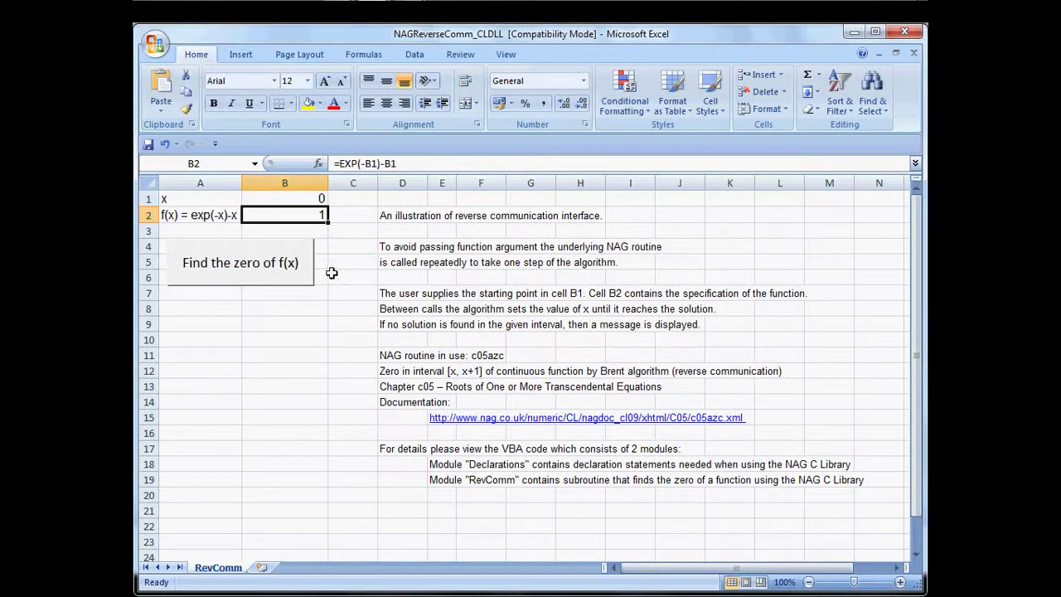
pyautogui.click(258, 269)
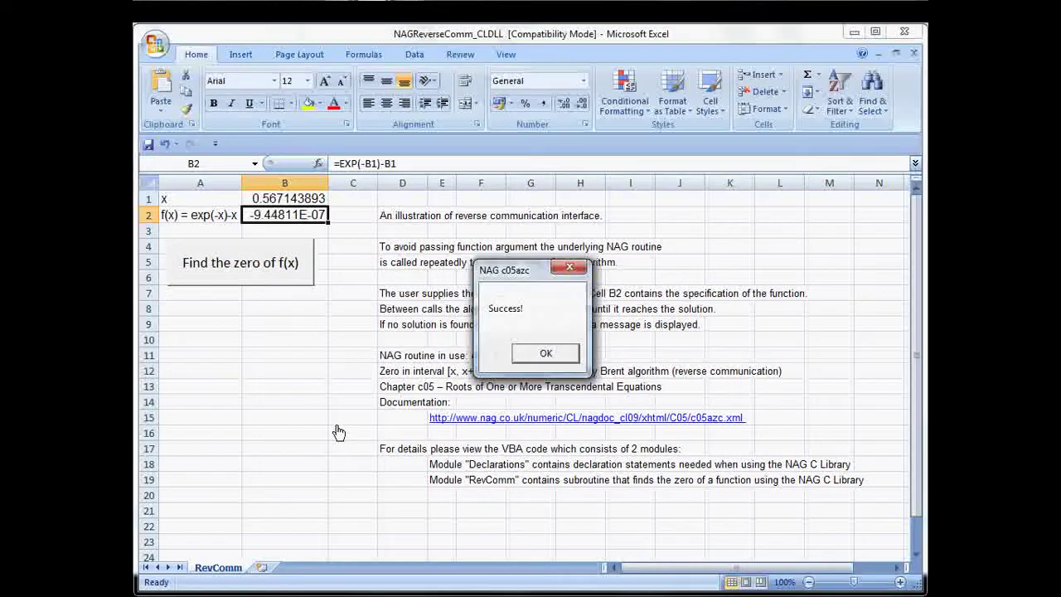
pyautogui.click(539, 357)
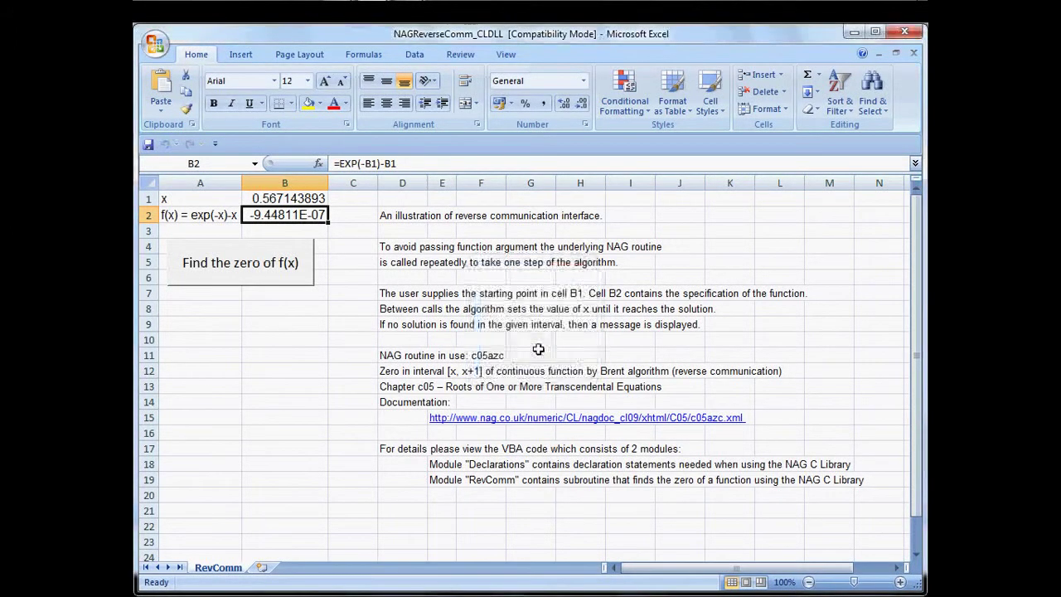
# In the VBA editor, scroll the RevComm code to the Do loop and highlight the Call c05azc line.
pyautogui.hotkey('alt', 'Tab')
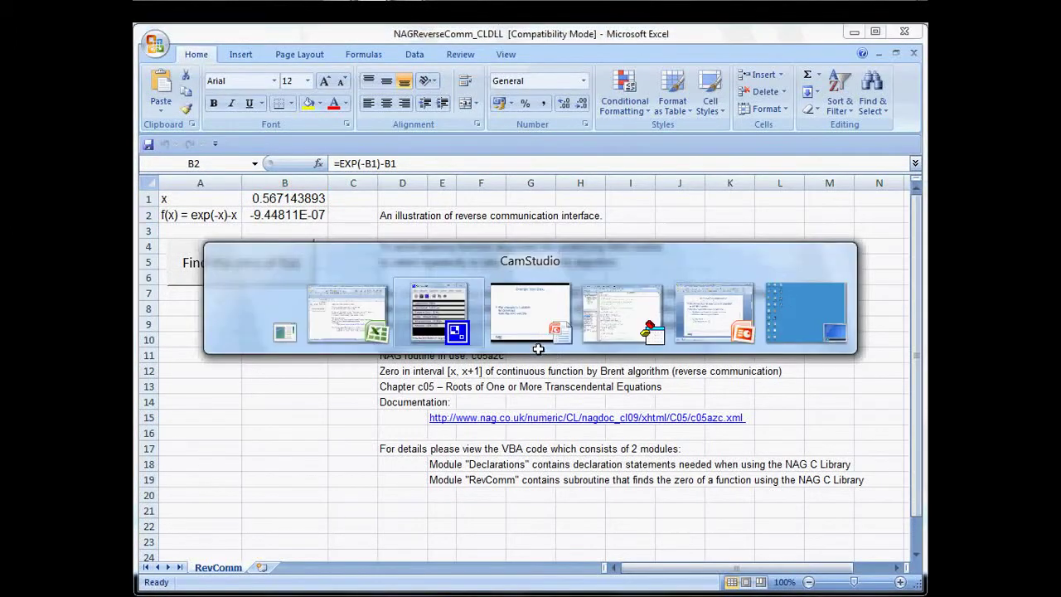
pyautogui.hotkey('alt', 'Tab')
pyautogui.hotkey('alt', 'Tab')
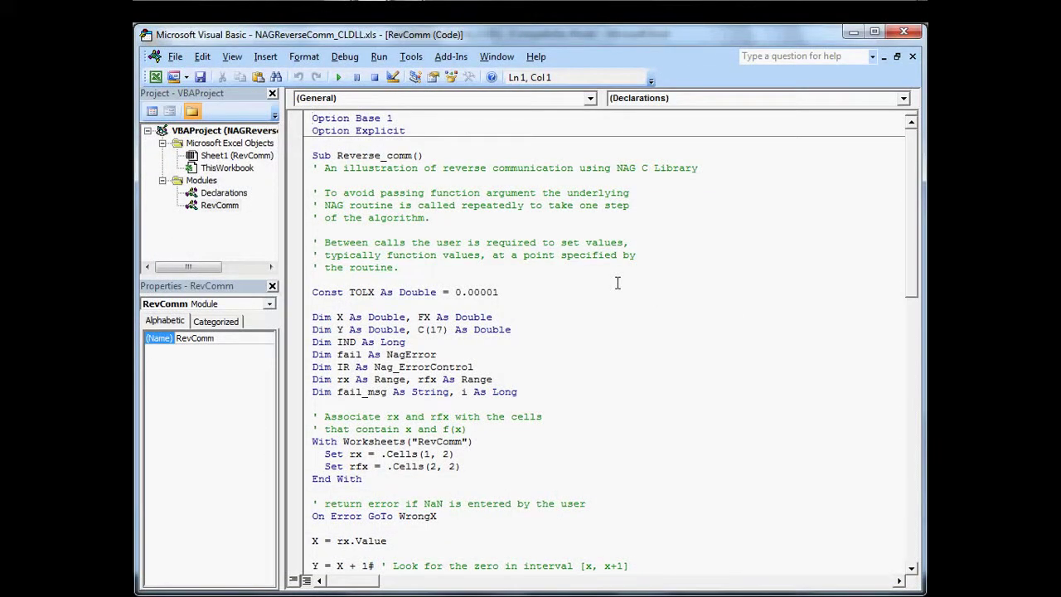
pyautogui.click(443, 316)
pyautogui.scroll(-3, 572, 307)
pyautogui.scroll(-3, 504, 307)
pyautogui.scroll(-2, 504, 306)
pyautogui.scroll(-2, 502, 300)
pyautogui.scroll(-3, 489, 294)
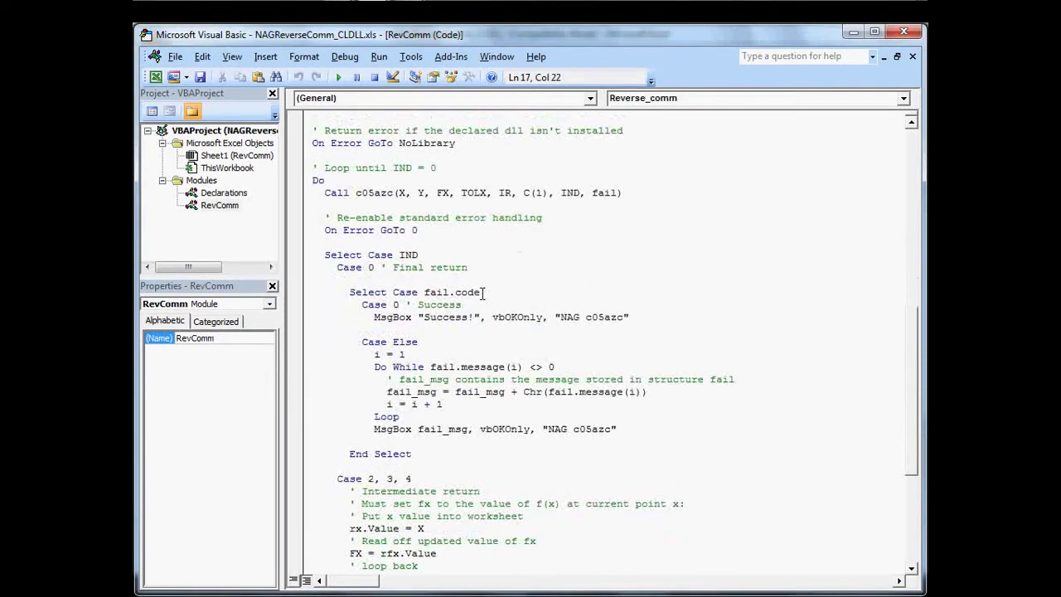
pyautogui.scroll(-1, 459, 282)
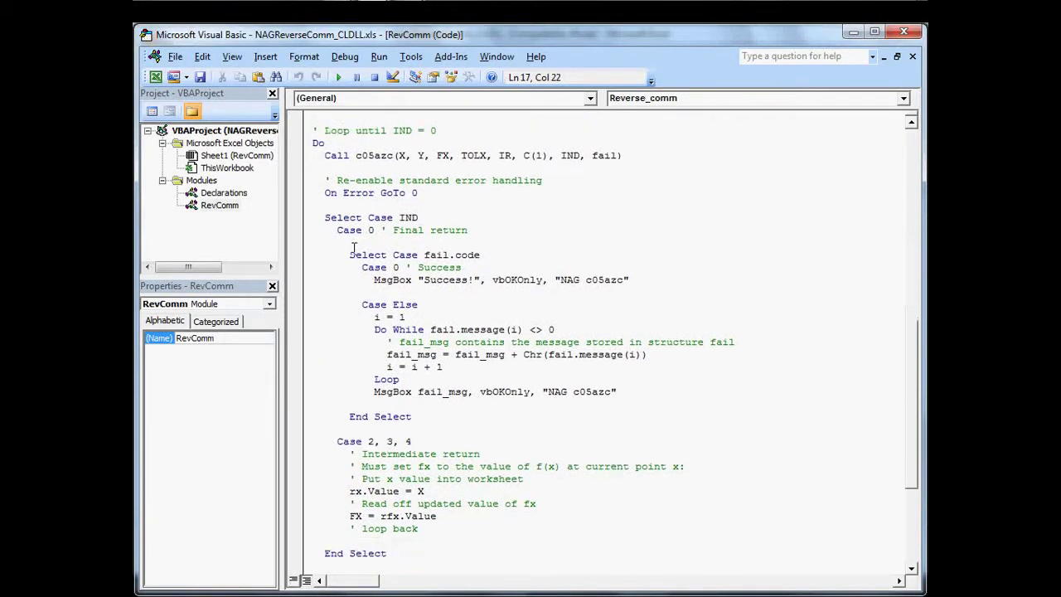
pyautogui.doubleClick(318, 143)
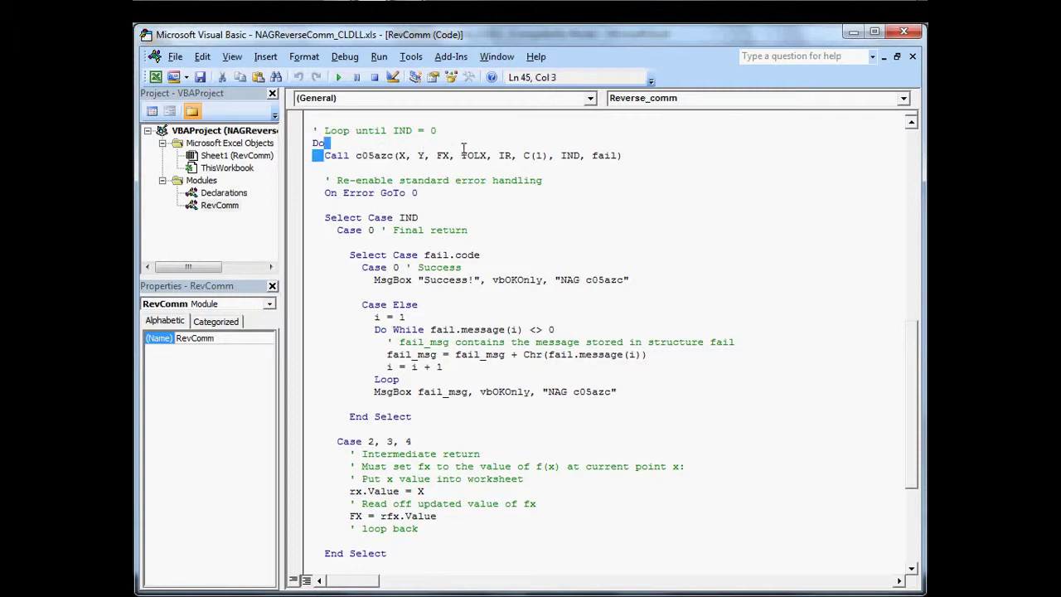
pyautogui.moveTo(324, 156); pyautogui.dragTo(623, 156)
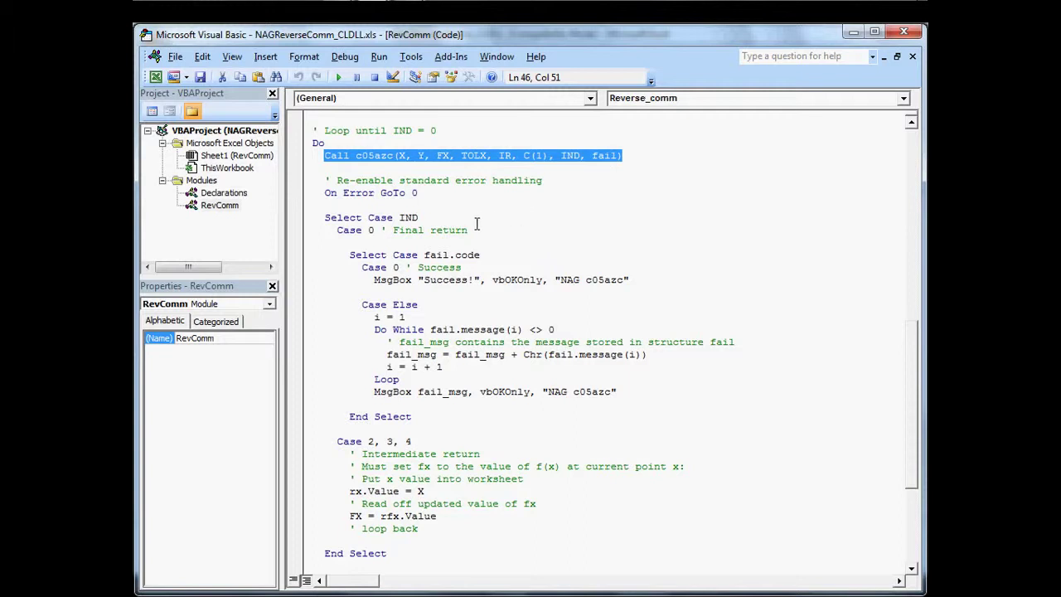
# Highlight IND, the Case 0 Success block, the fail.message loop and rfx.Value = X in turn.
pyautogui.doubleClick(404, 217)
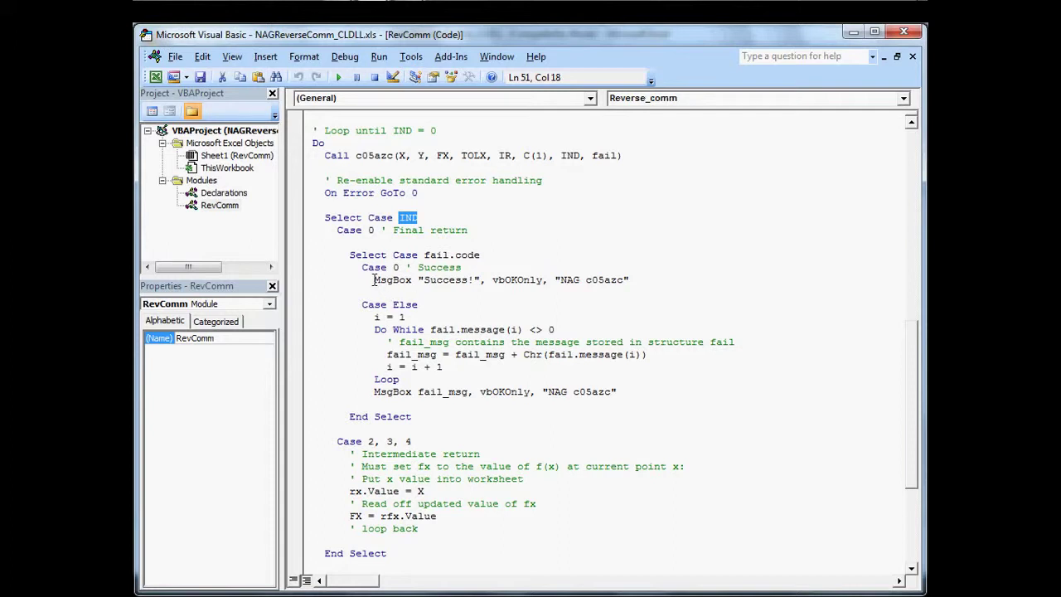
pyautogui.moveTo(362, 267); pyautogui.dragTo(474, 280)
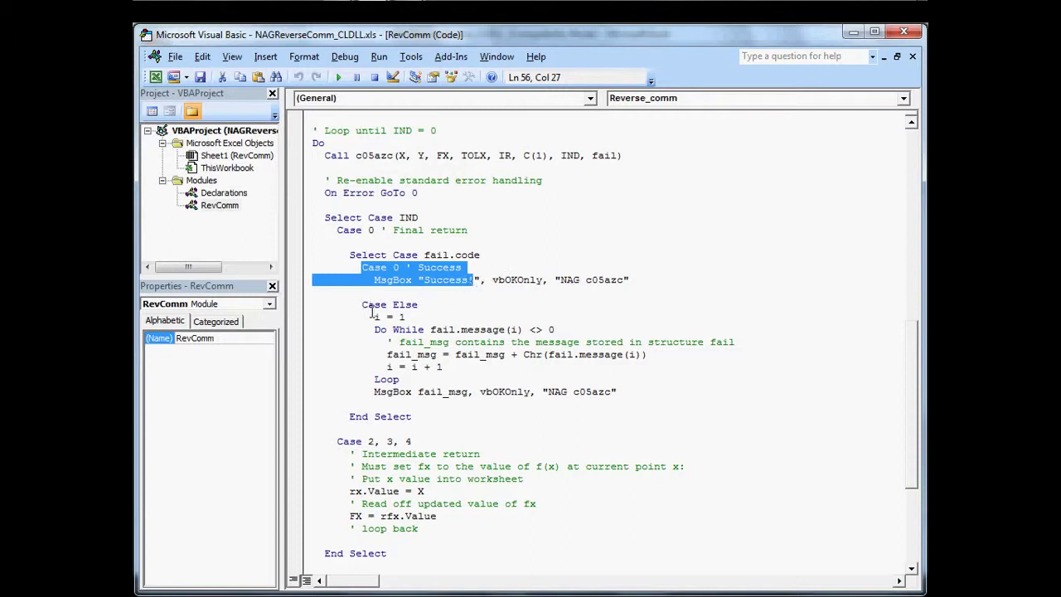
pyautogui.moveTo(374, 329); pyautogui.dragTo(554, 329)
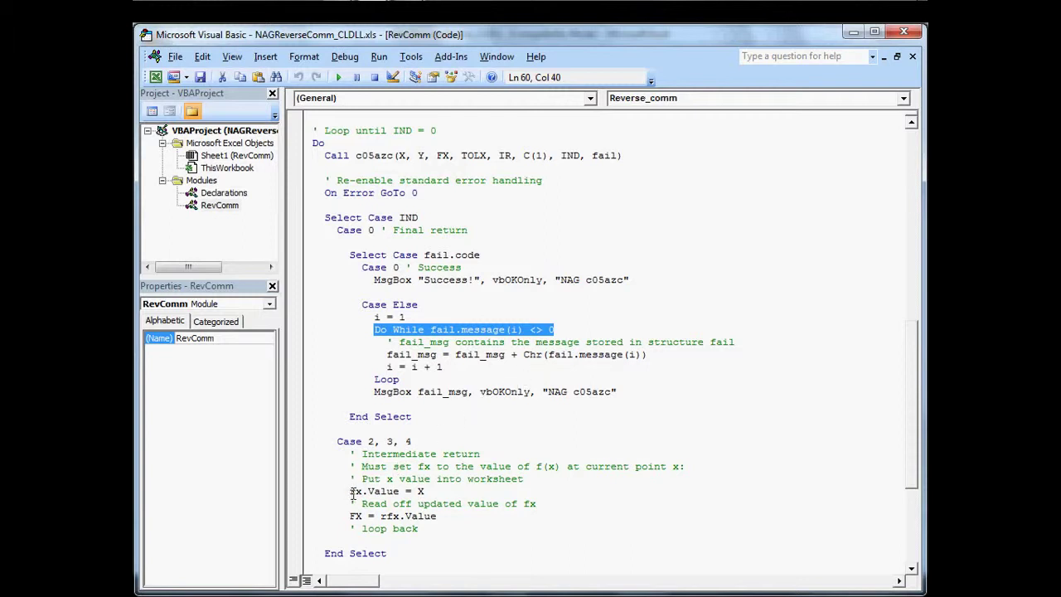
pyautogui.moveTo(352, 492); pyautogui.dragTo(429, 489)
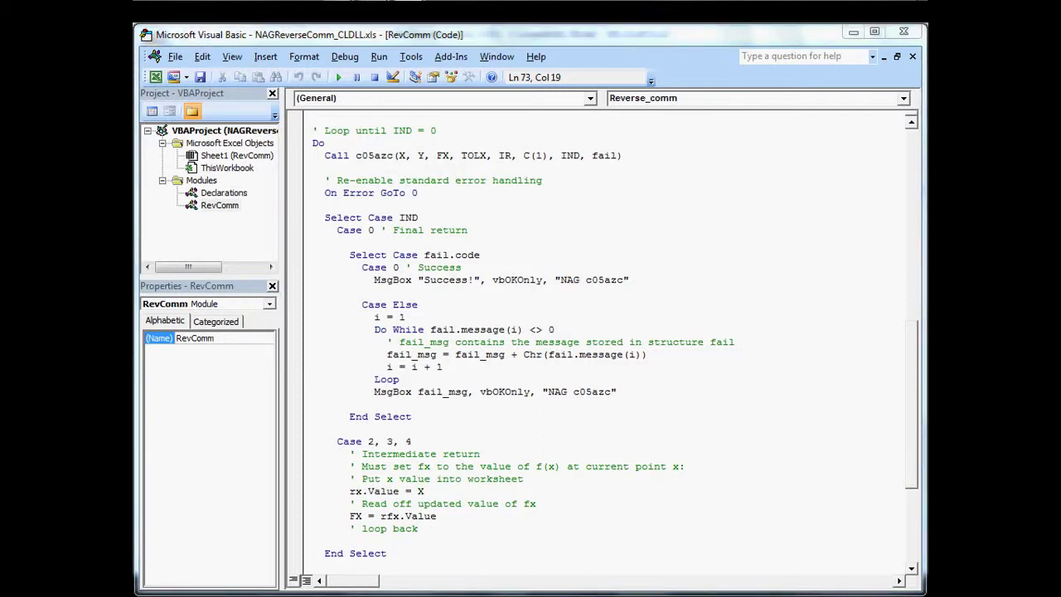
pyautogui.hotkey('alt', 'Tab')
# Bring the Excel demo showing x = 0.567143893 back to the front.
pyautogui.press('Tab')
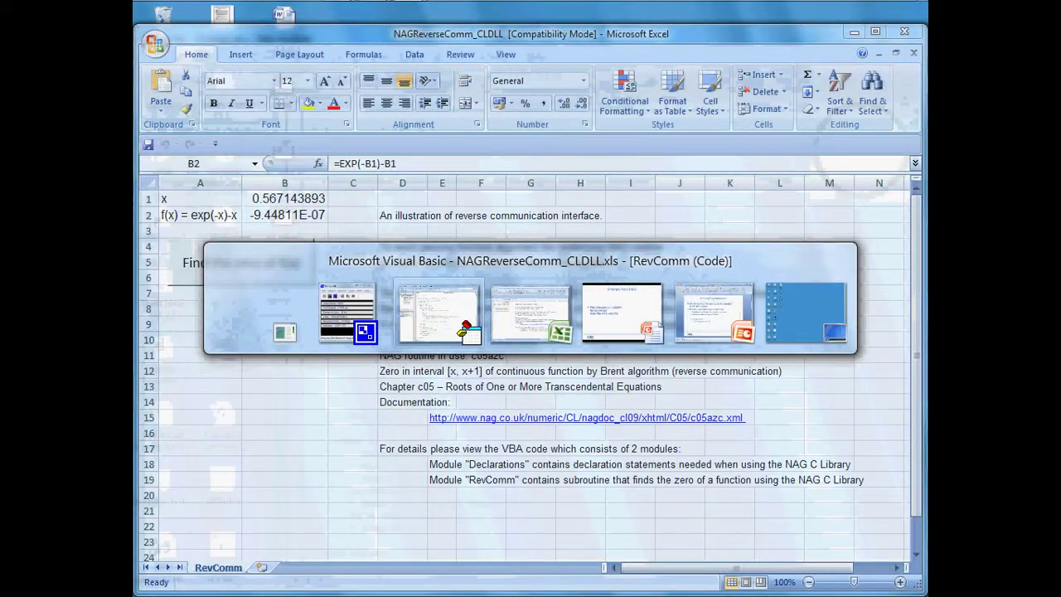